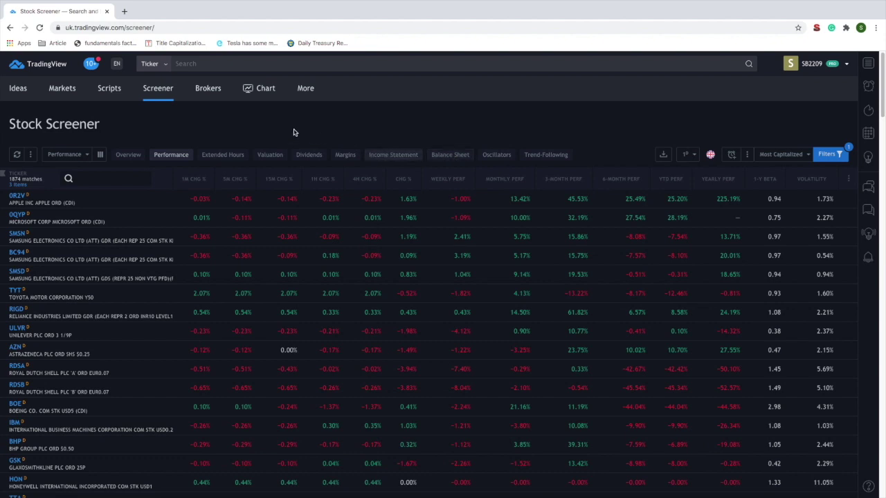
Open the Performance column-set dropdown to list the saved column sets.
{"action": "left_click", "coordinate": [57, 156]}
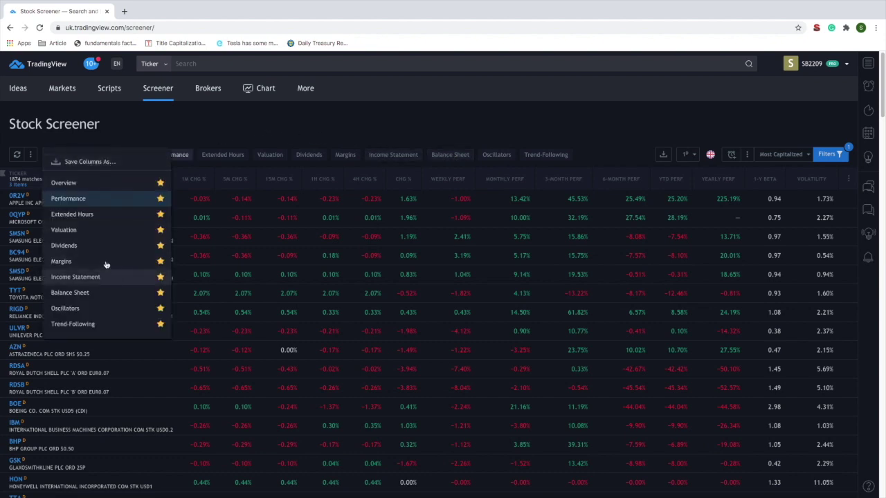
Close TradingView's column-set list by clicking empty space.
{"action": "left_click", "coordinate": [391, 127]}
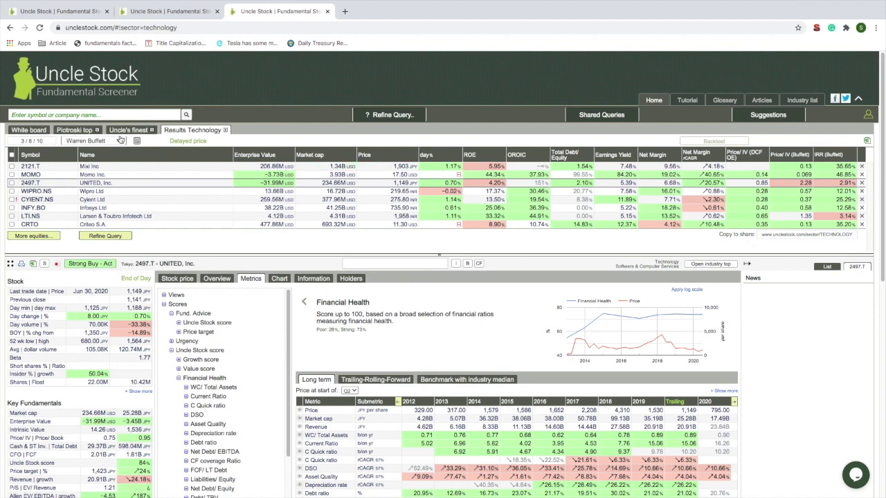
Show the Piotroski top results with the Gurus > Benjamin Graham column view.
{"action": "mouse_move", "coordinate": [62, 132]}
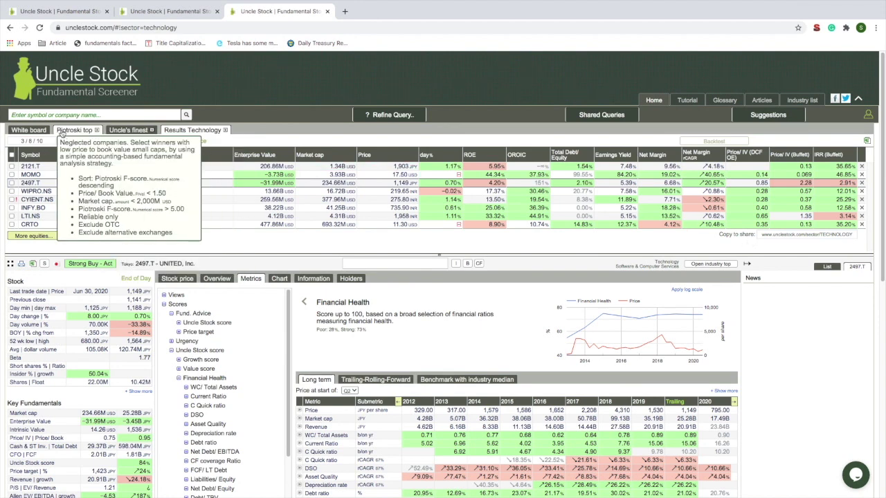
{"action": "left_click", "coordinate": [61, 132]}
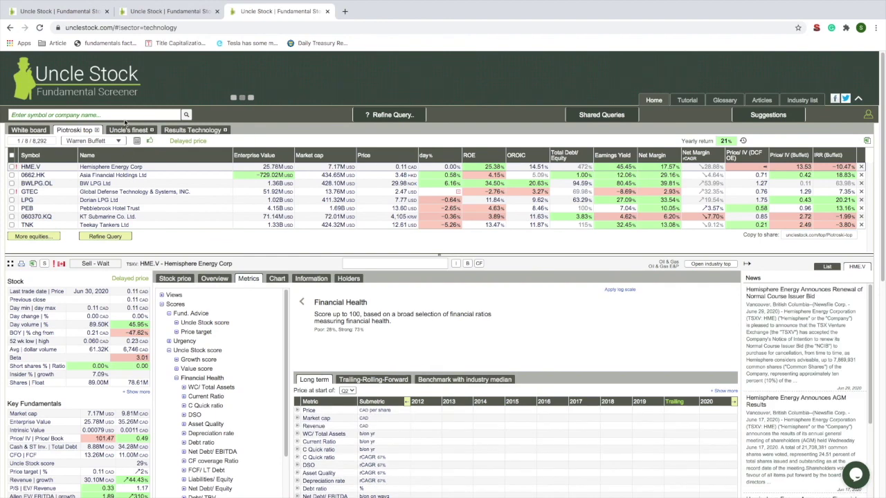
{"action": "left_click", "coordinate": [117, 141]}
{"action": "mouse_move", "coordinate": [103, 152]}
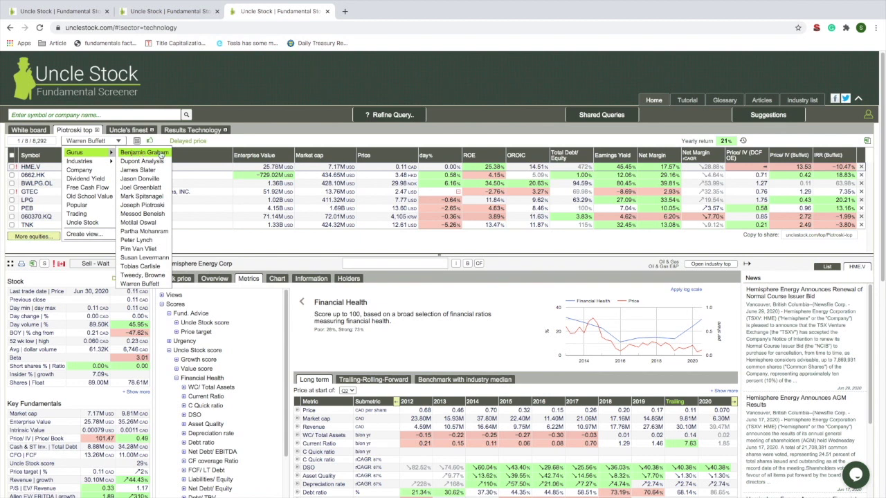
{"action": "left_click", "coordinate": [161, 154]}
{"action": "left_click", "coordinate": [119, 141]}
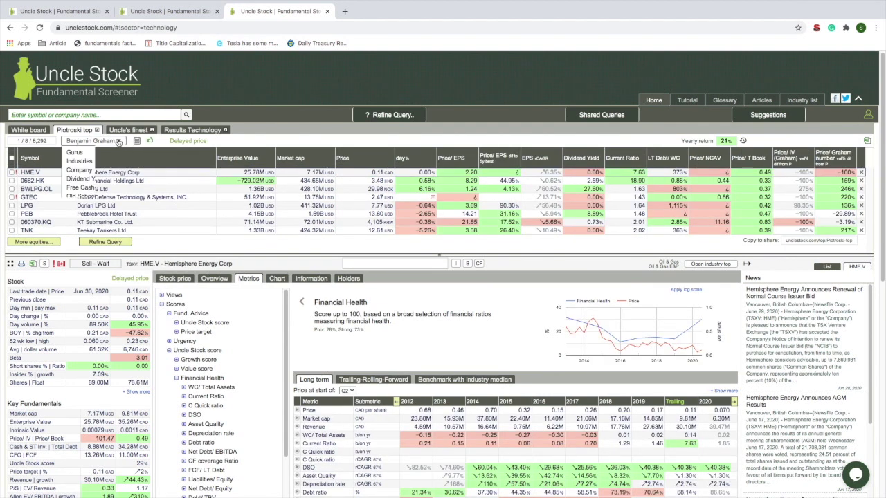
{"action": "mouse_move", "coordinate": [103, 153]}
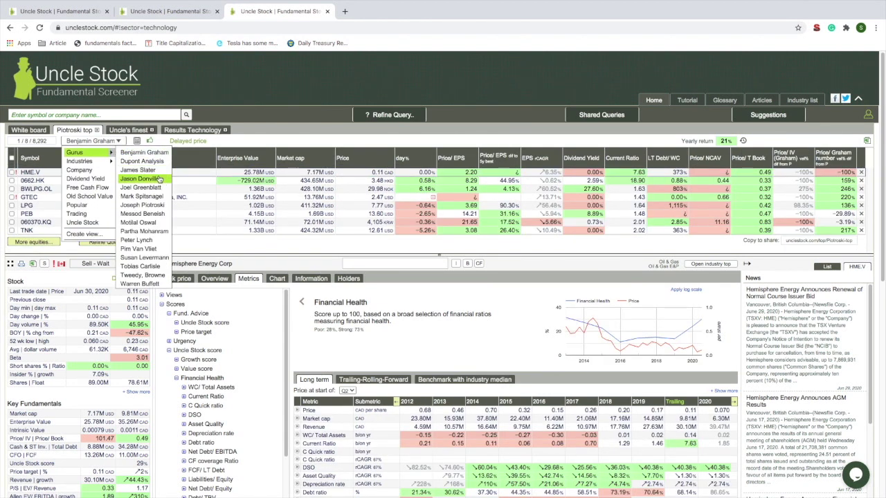
{"action": "left_click", "coordinate": [265, 117]}
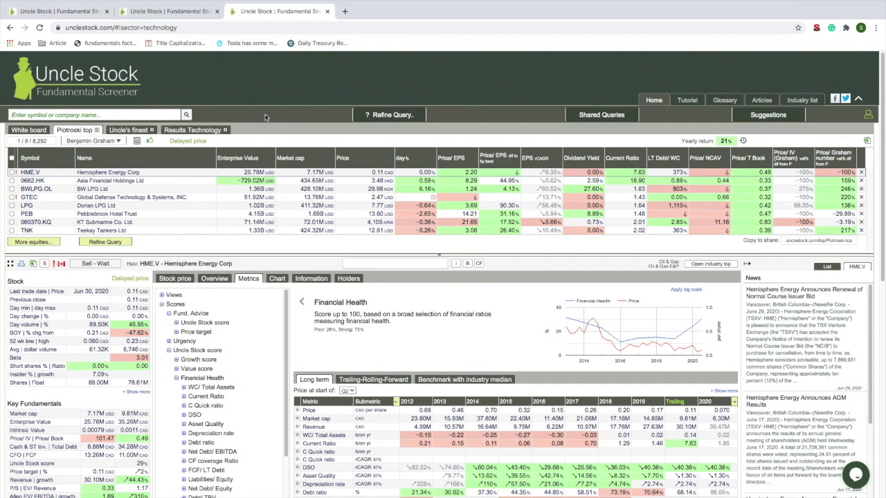
Search 'financial health' and show Hemisphere Energy Corp's Financial Health chart and yearly table.
{"action": "left_click", "coordinate": [379, 263]}
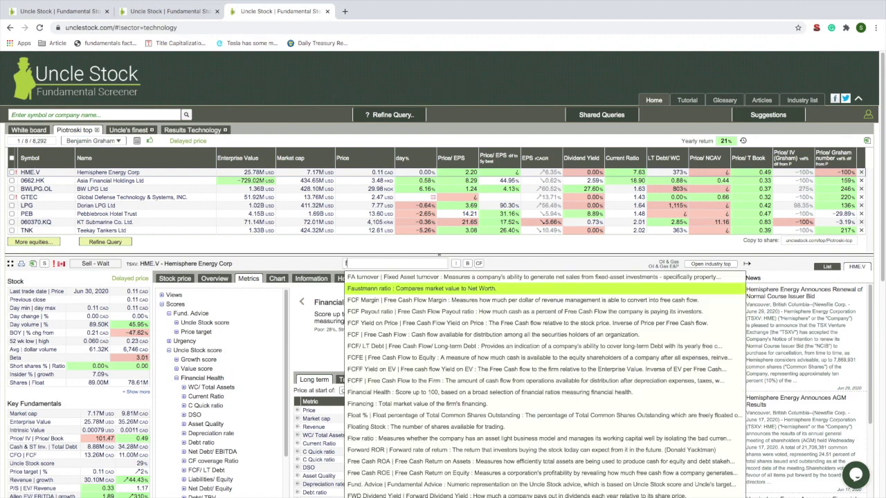
{"action": "type", "text": "financial health"}
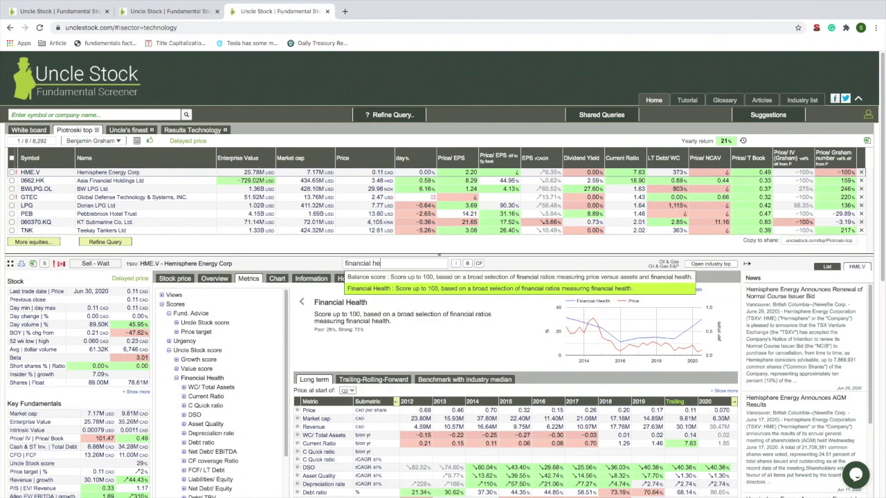
{"action": "left_click", "coordinate": [371, 288]}
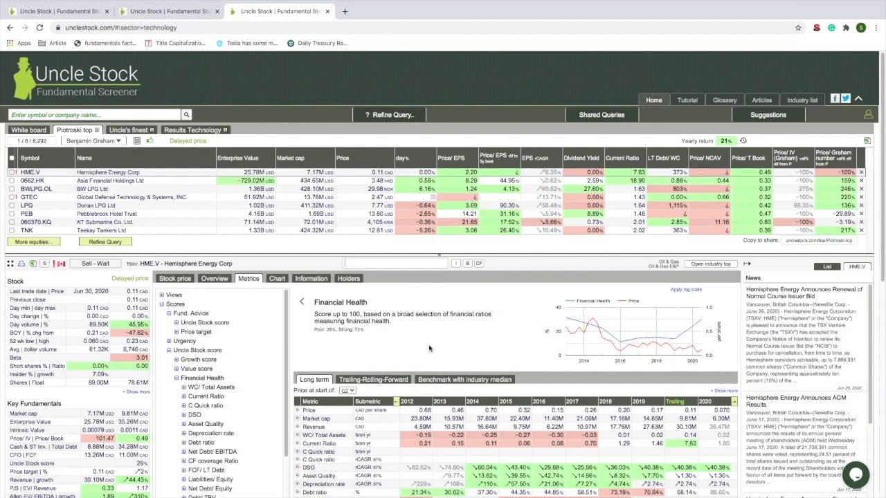
Leave Uncle Stock's Financial Health chart to head to ChartMill's Indicators filters.
{"action": "mouse_move", "coordinate": [692, 349]}
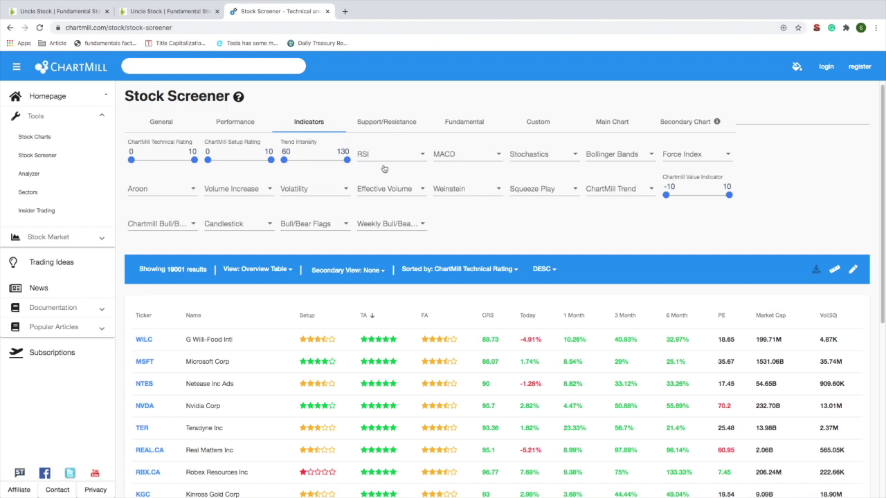
{"action": "left_click", "coordinate": [421, 156]}
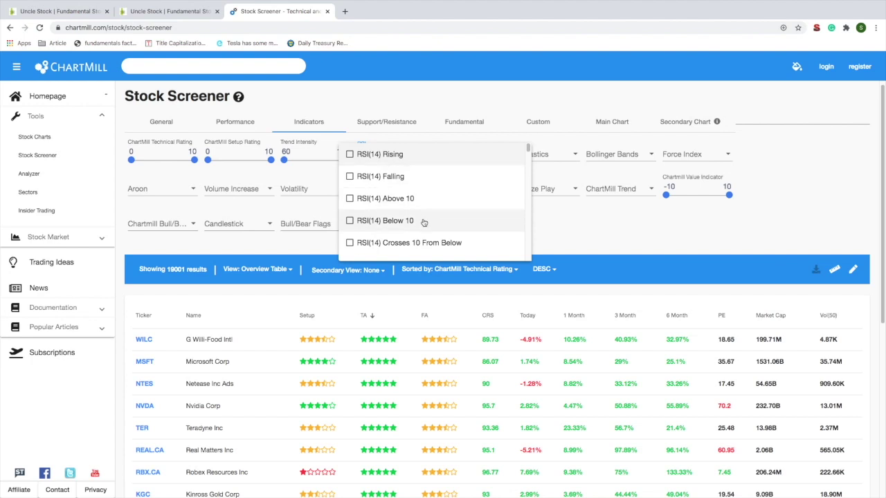
{"action": "scroll", "coordinate": [465, 198], "scroll_direction": "down", "scroll_amount": 2}
{"action": "scroll", "coordinate": [466, 200], "scroll_direction": "down", "scroll_amount": 3}
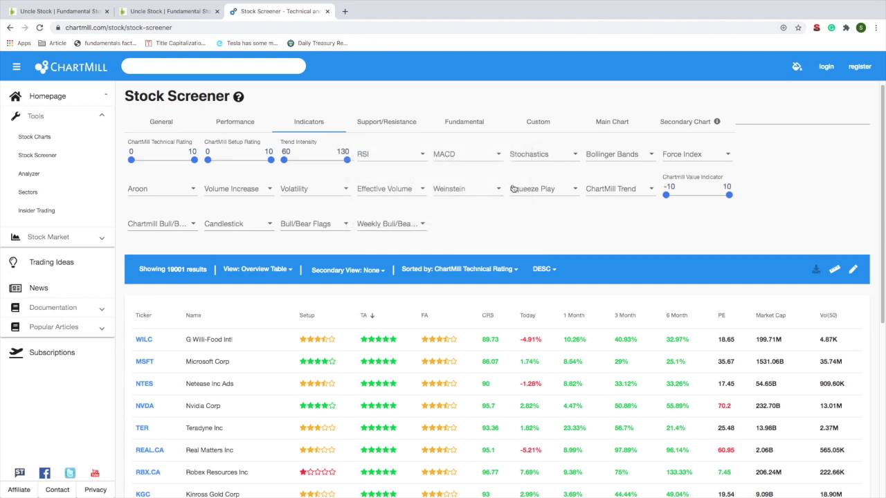
{"action": "left_click", "coordinate": [152, 197]}
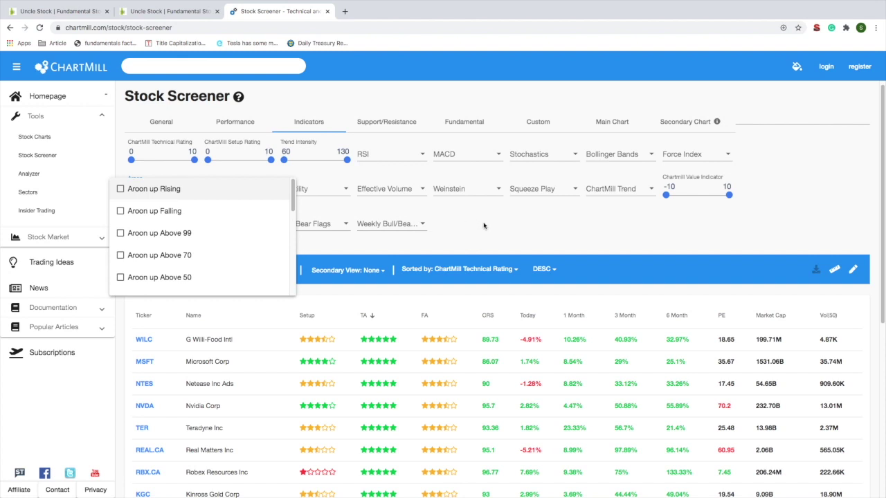
{"action": "left_click", "coordinate": [498, 231]}
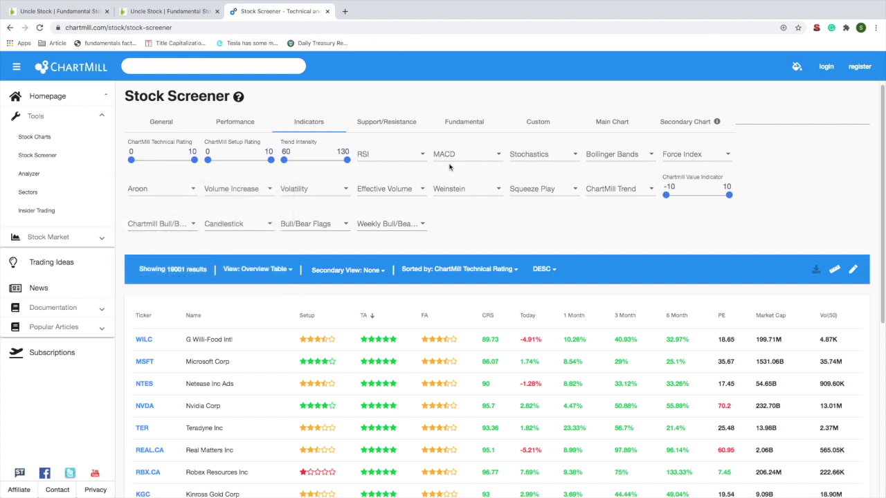
{"action": "left_click", "coordinate": [238, 189]}
{"action": "left_click", "coordinate": [622, 200]}
{"action": "left_click", "coordinate": [629, 192]}
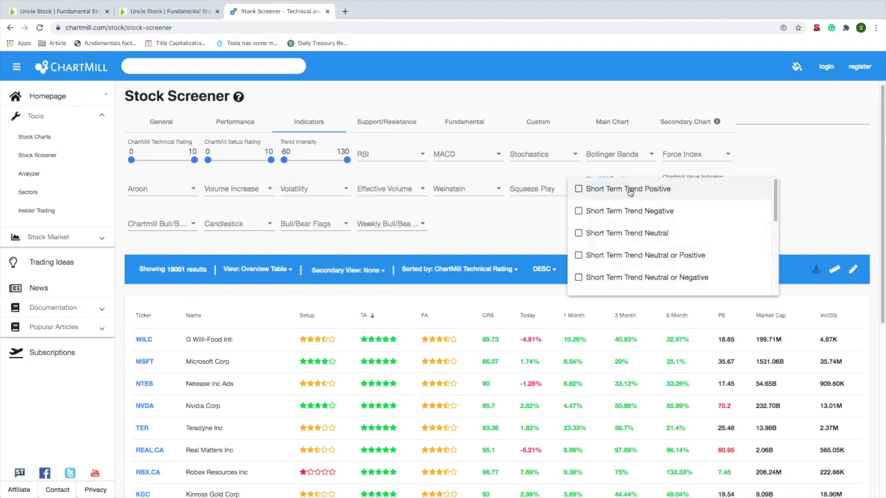
{"action": "left_click", "coordinate": [424, 223]}
{"action": "left_click", "coordinate": [404, 225]}
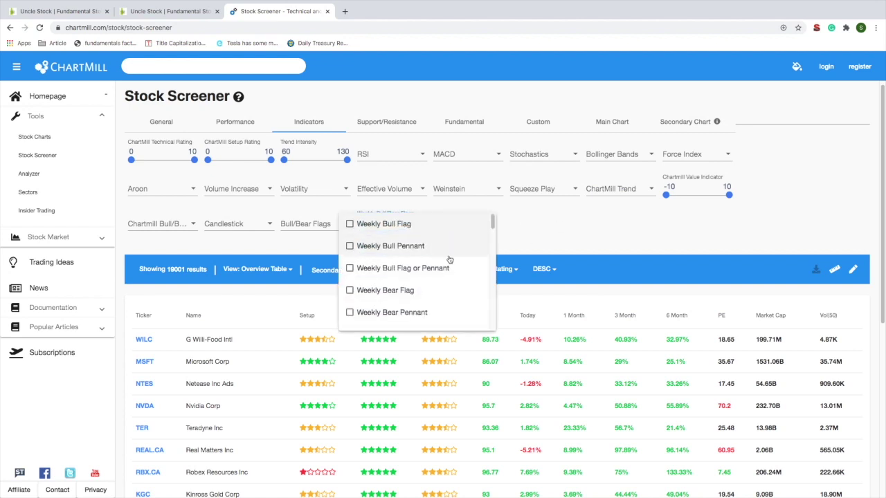
{"action": "scroll", "coordinate": [448, 256], "scroll_direction": "down", "scroll_amount": 1}
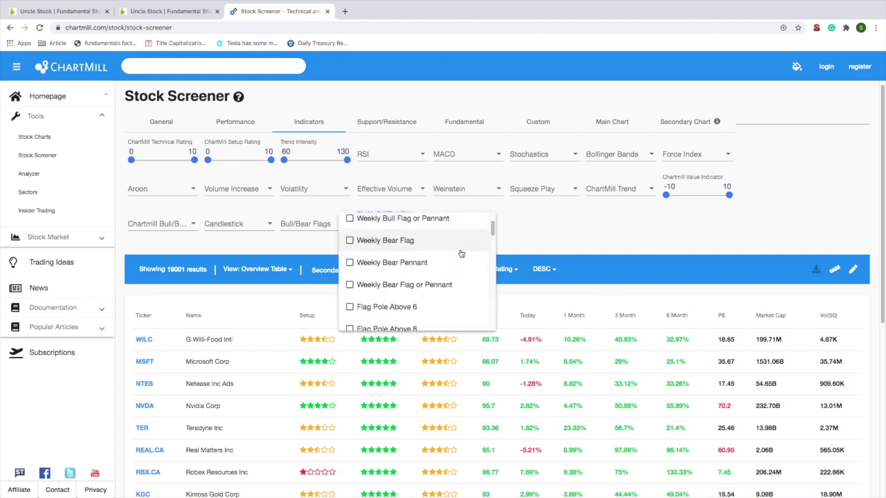
{"action": "left_click", "coordinate": [599, 227]}
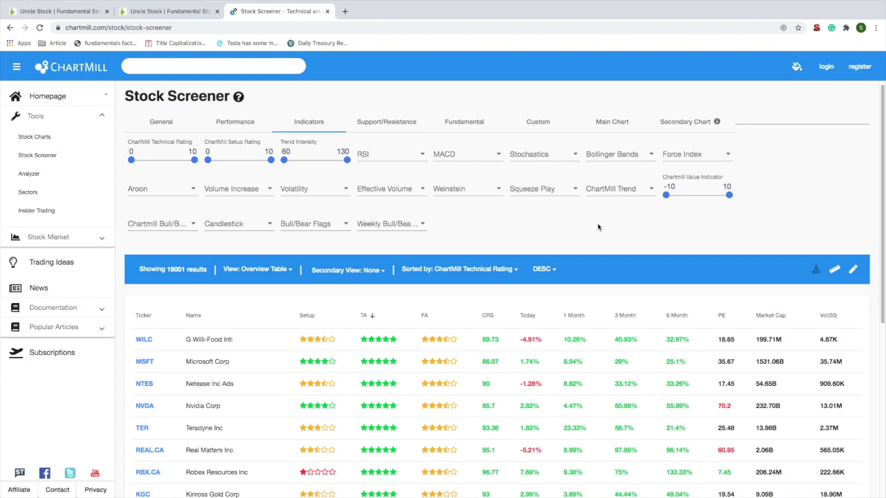
Glance at the Support/Resistance filters and Resistance R1 options, then show the Fundamental filters.
{"action": "left_click", "coordinate": [390, 132]}
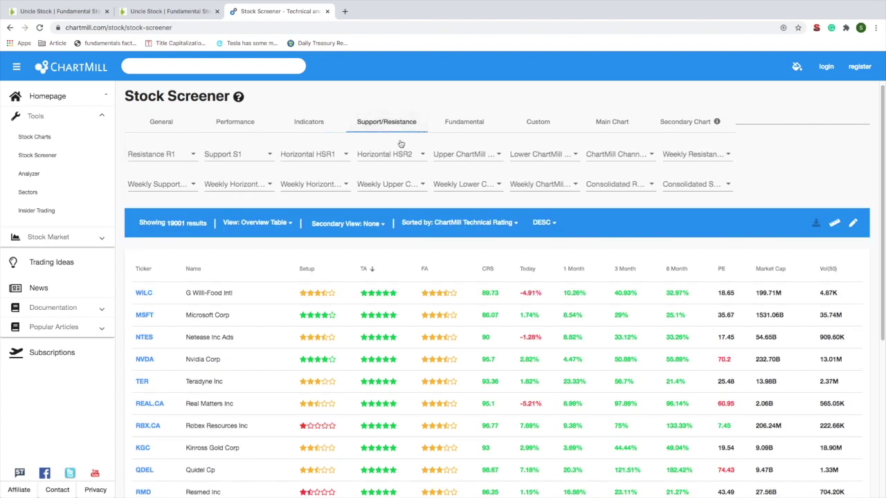
{"action": "left_click", "coordinate": [192, 155]}
{"action": "mouse_move", "coordinate": [235, 158]}
{"action": "left_mouse_down"}
{"action": "mouse_move", "coordinate": [232, 193]}
{"action": "mouse_move", "coordinate": [234, 157]}
{"action": "left_mouse_up"}
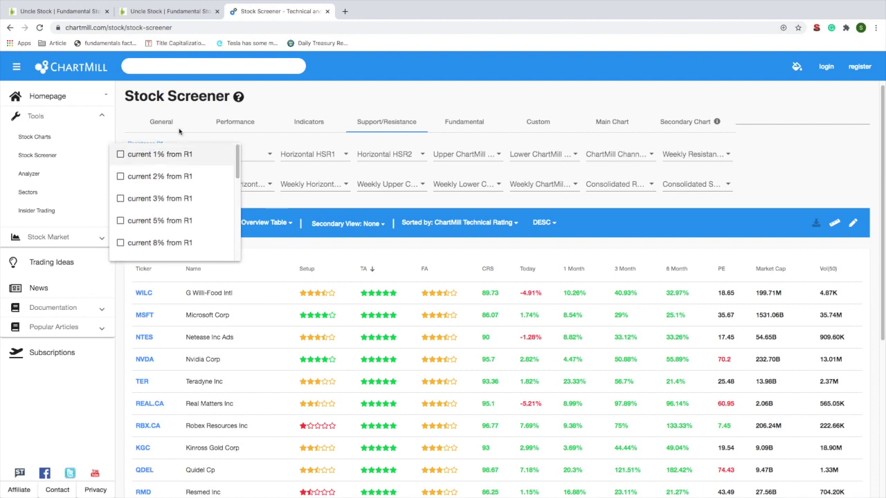
{"action": "left_click", "coordinate": [308, 112]}
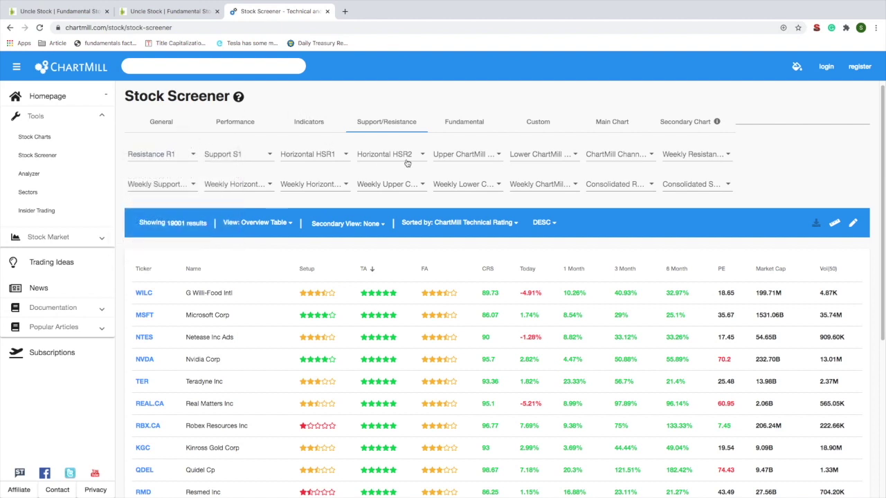
{"action": "left_click", "coordinate": [471, 125]}
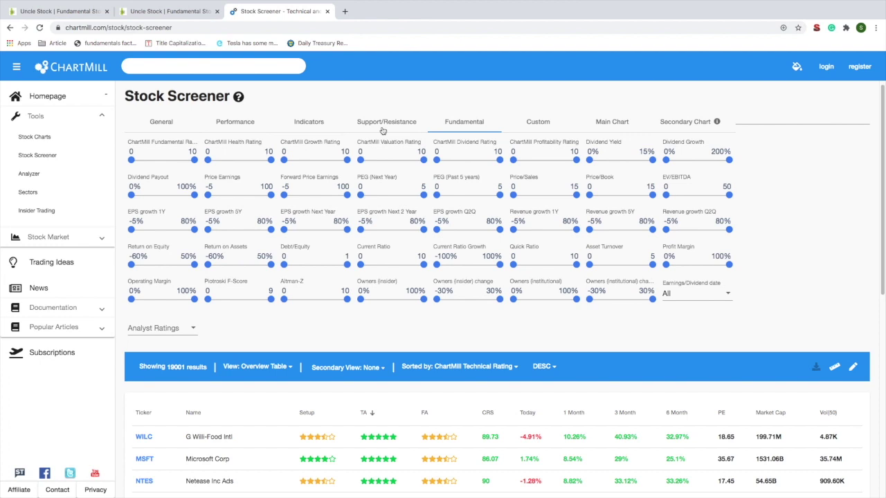
Show ChartMill's RSI, MACD, Stochastics and Bollinger Bands indicator filters.
{"action": "left_click", "coordinate": [306, 123]}
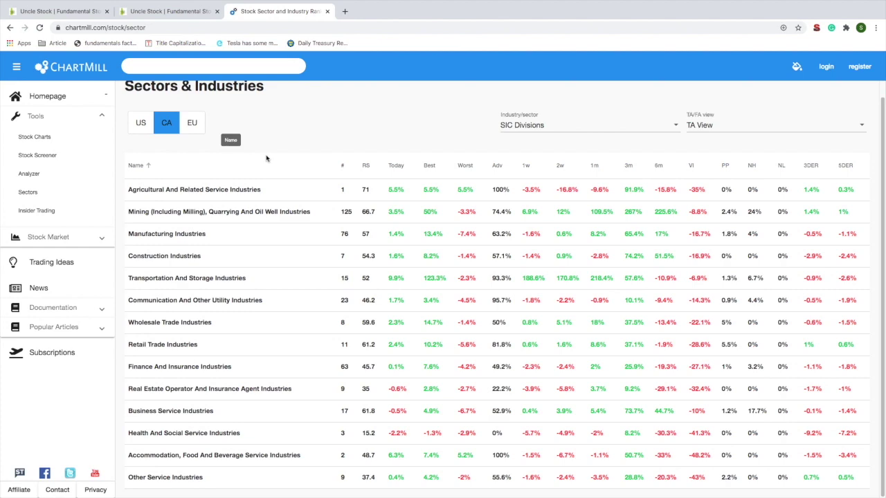
Compare ChartMill sector rankings for US, CA and EU stocks in turn.
{"action": "left_click", "coordinate": [145, 125]}
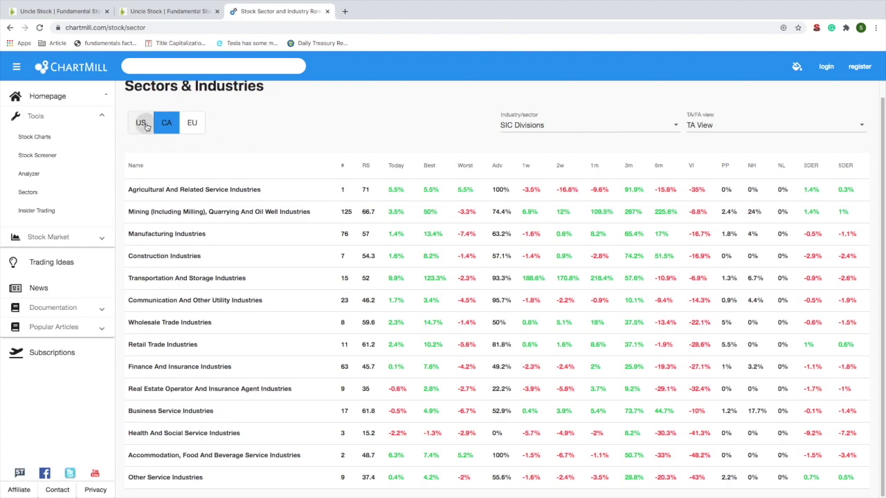
{"action": "left_click", "coordinate": [166, 137]}
{"action": "left_click", "coordinate": [194, 138]}
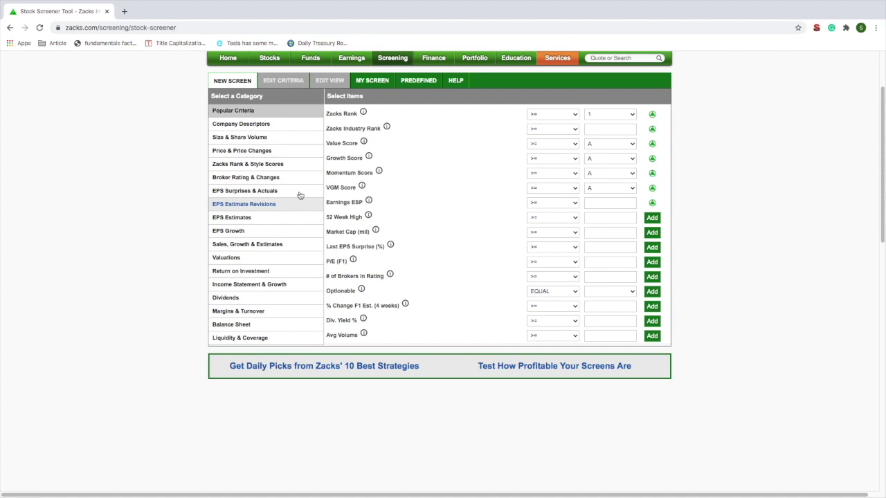
Browse the Size & Share Volume, EPS Growth and Income Statement & Growth criteria lists.
{"action": "left_click", "coordinate": [277, 144]}
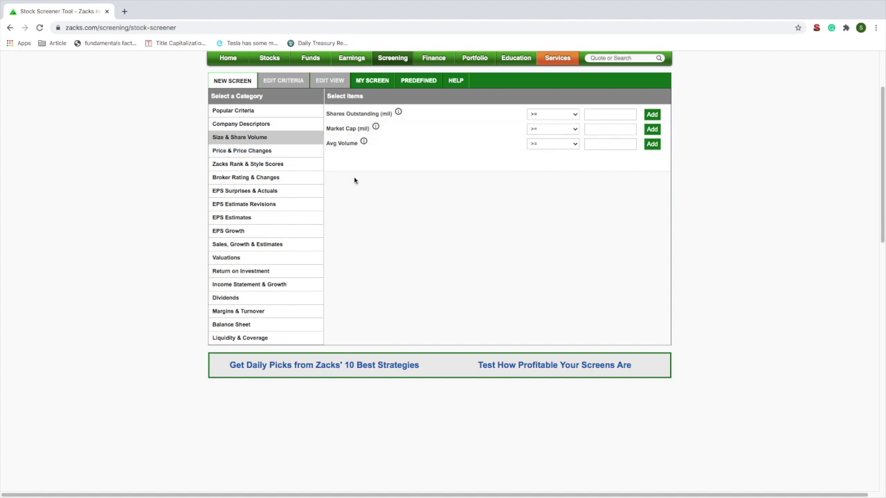
{"action": "left_click", "coordinate": [286, 231]}
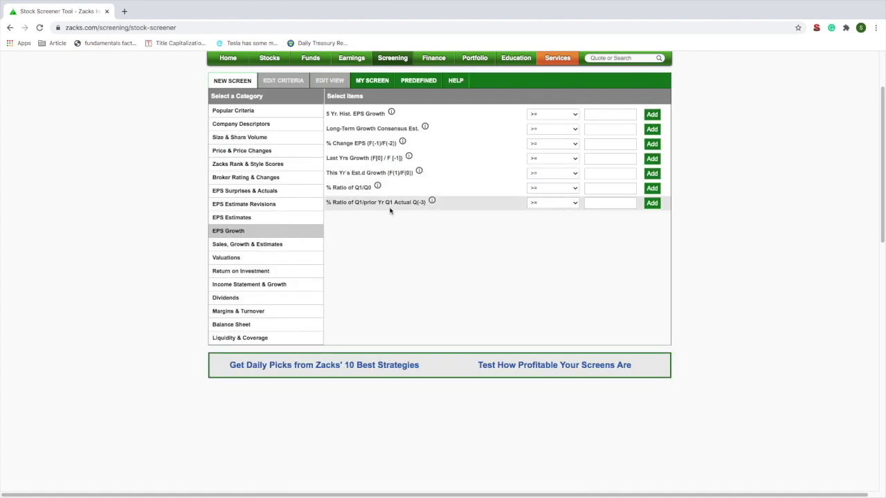
{"action": "left_click", "coordinate": [290, 286]}
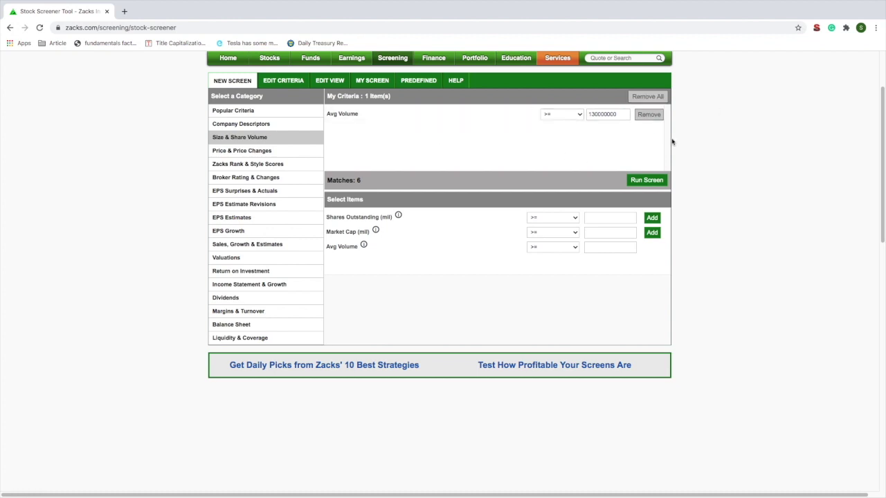
Run the Avg Volume >= 130000000 screen and open American Airlines' (AAL) quote.
{"action": "left_click", "coordinate": [642, 181]}
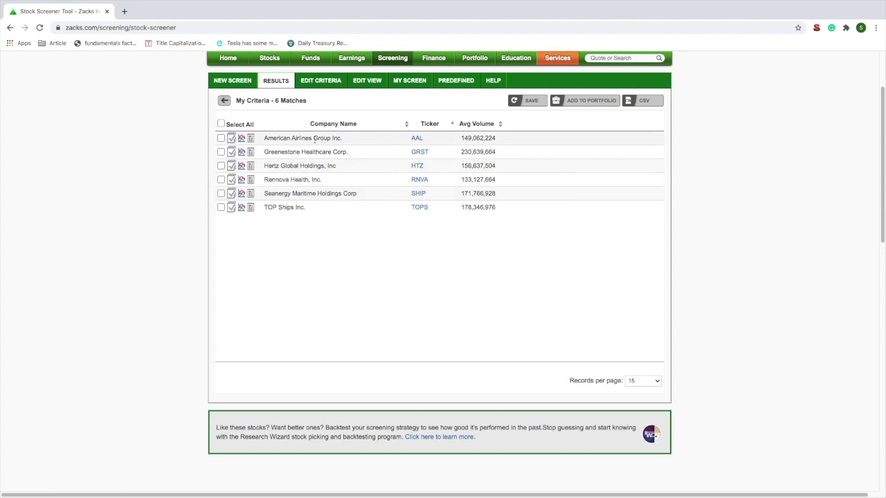
{"action": "left_click", "coordinate": [416, 138]}
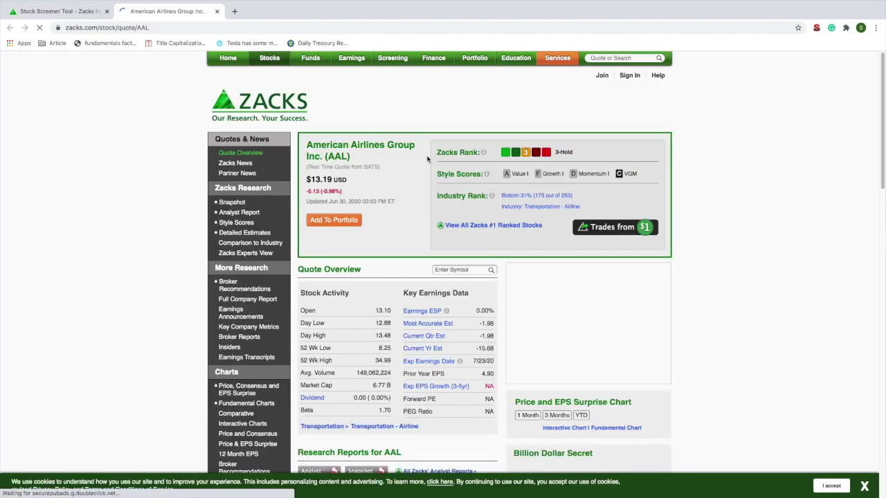
Dismiss the email signup popup on the AAL quote page and scroll through the quote details.
{"action": "scroll", "coordinate": [415, 146], "scroll_direction": "down", "scroll_amount": 1}
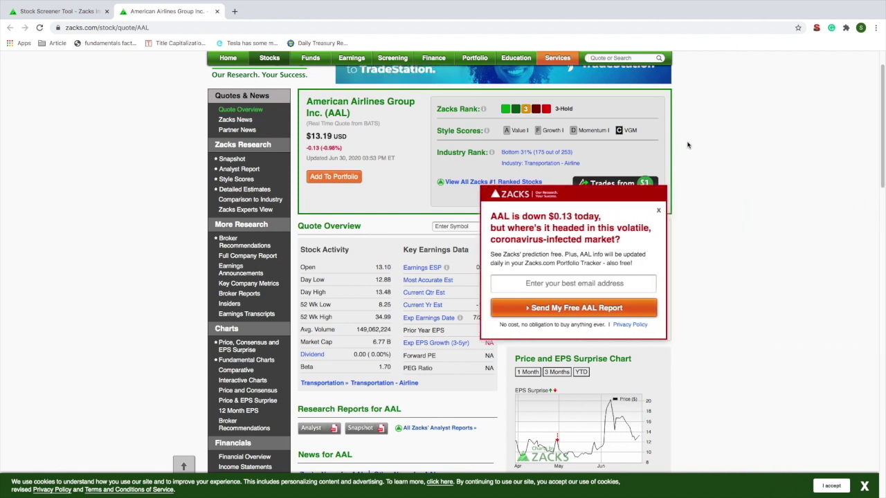
{"action": "left_click", "coordinate": [660, 211]}
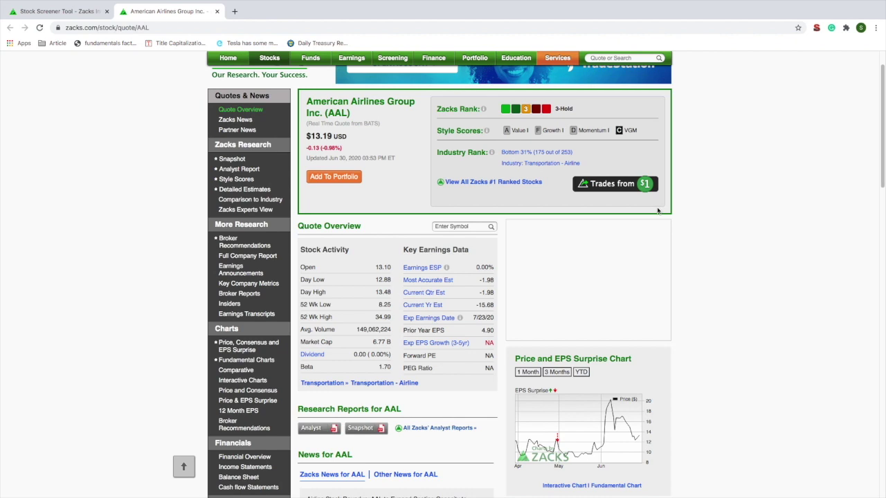
{"action": "scroll", "coordinate": [305, 163], "scroll_direction": "down", "scroll_amount": 1}
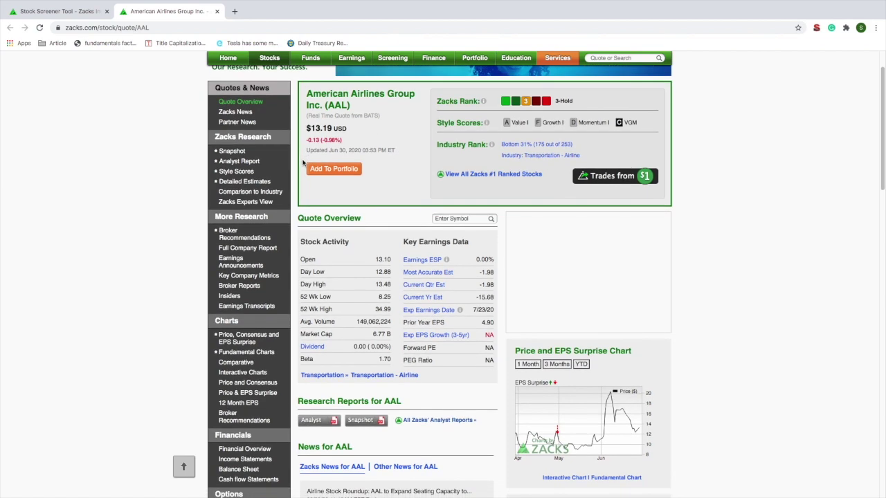
{"action": "scroll", "coordinate": [298, 165], "scroll_direction": "down", "scroll_amount": 3}
{"action": "scroll", "coordinate": [287, 168], "scroll_direction": "up", "scroll_amount": 1}
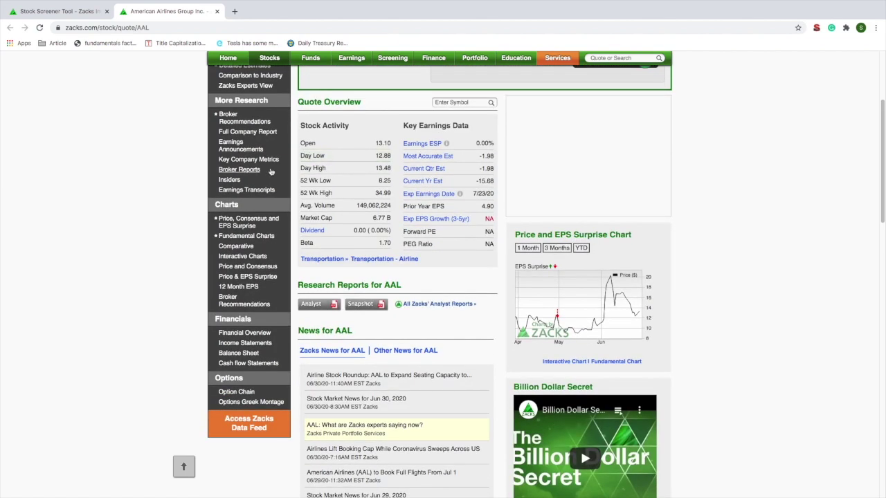
{"action": "scroll", "coordinate": [285, 171], "scroll_direction": "up", "scroll_amount": 2}
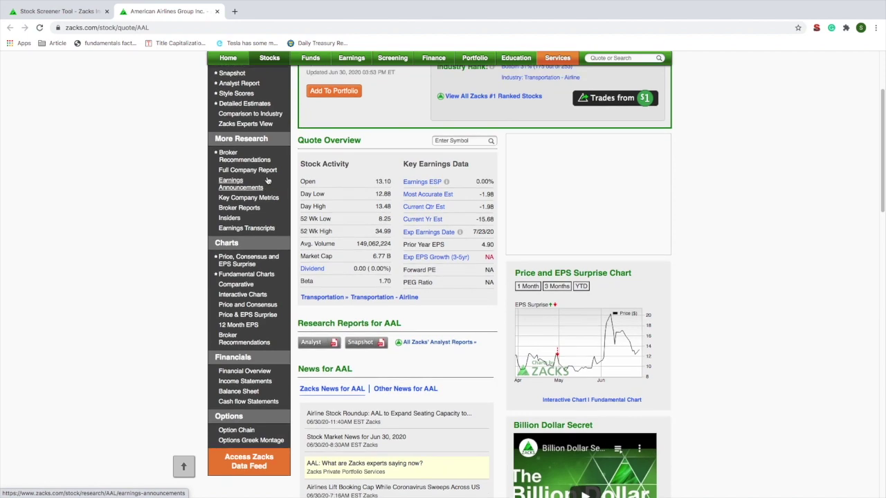
{"action": "scroll", "coordinate": [267, 181], "scroll_direction": "up", "scroll_amount": 2}
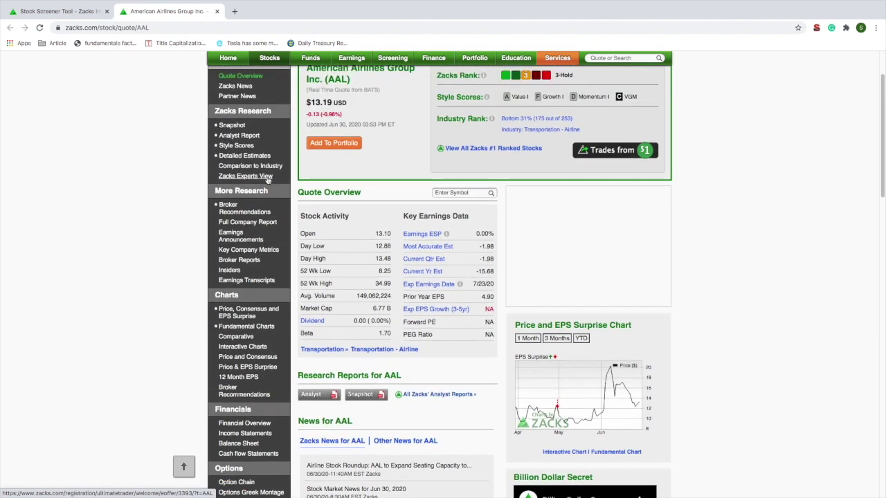
{"action": "scroll", "coordinate": [267, 181], "scroll_direction": "up", "scroll_amount": 2}
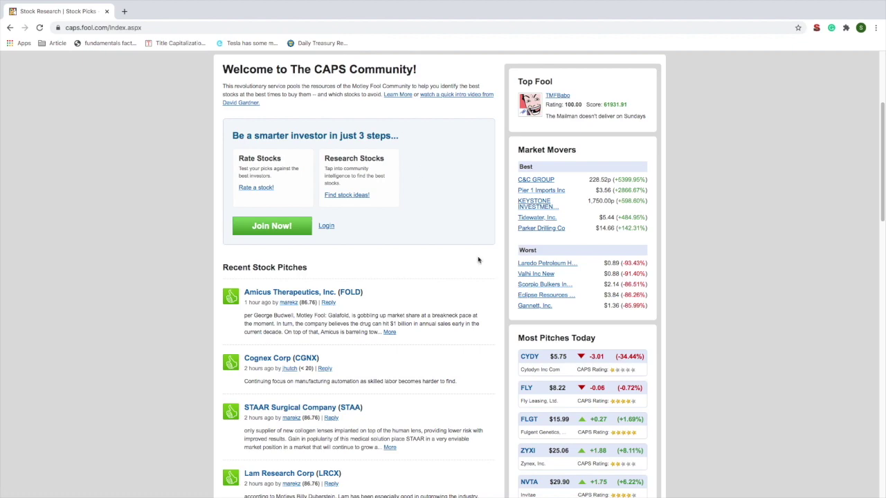
Scroll through Recent Stock Pitches and Most Pitches Today, then open Invitae's (NVTA) quote page.
{"action": "scroll", "coordinate": [477, 268], "scroll_direction": "down", "scroll_amount": 3}
{"action": "scroll", "coordinate": [472, 271], "scroll_direction": "down", "scroll_amount": 2}
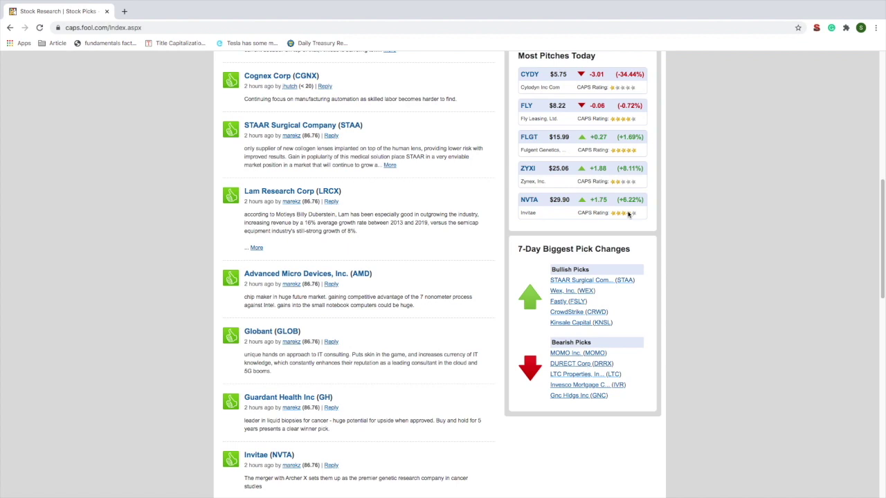
{"action": "scroll", "coordinate": [628, 215], "scroll_direction": "up", "scroll_amount": 1}
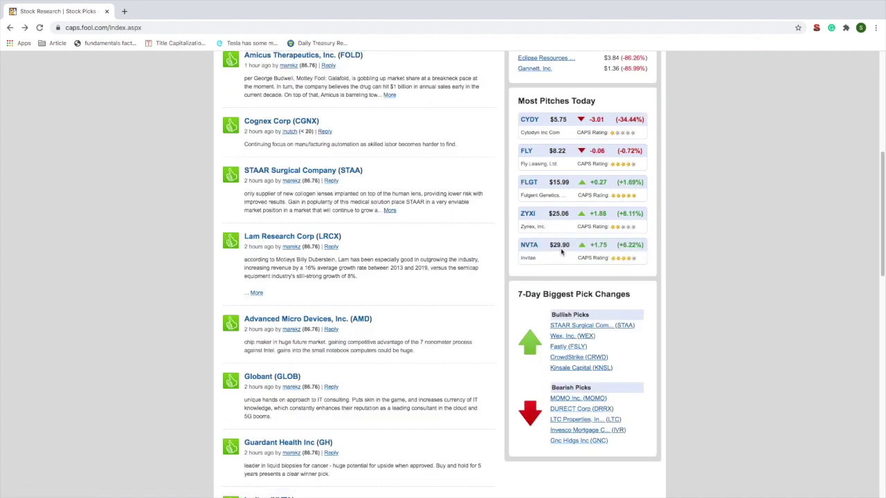
{"action": "left_click", "coordinate": [530, 246]}
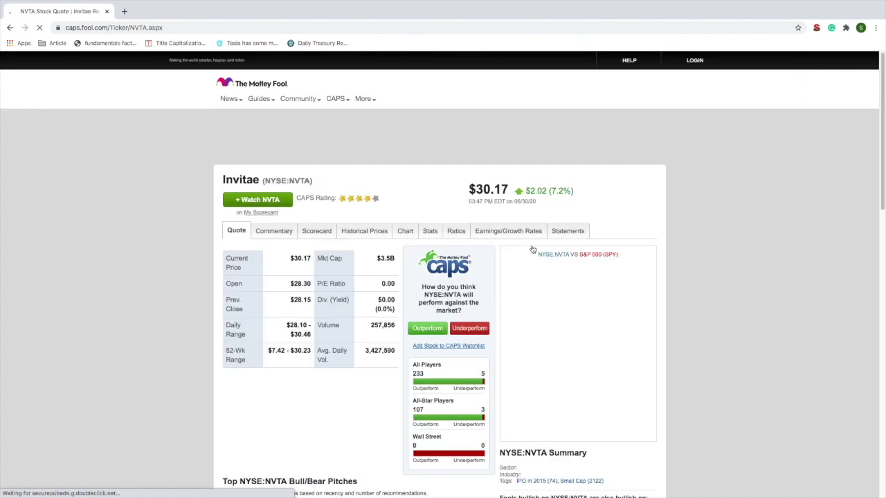
Read the NVTA member Commentary, then review its Scorecard of member picks.
{"action": "scroll", "coordinate": [413, 272], "scroll_direction": "down", "scroll_amount": 3}
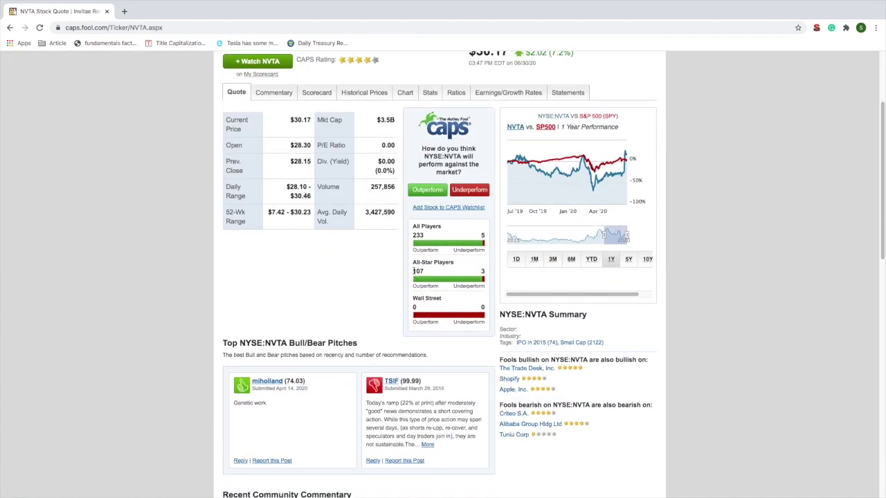
{"action": "scroll", "coordinate": [325, 214], "scroll_direction": "up", "scroll_amount": 1}
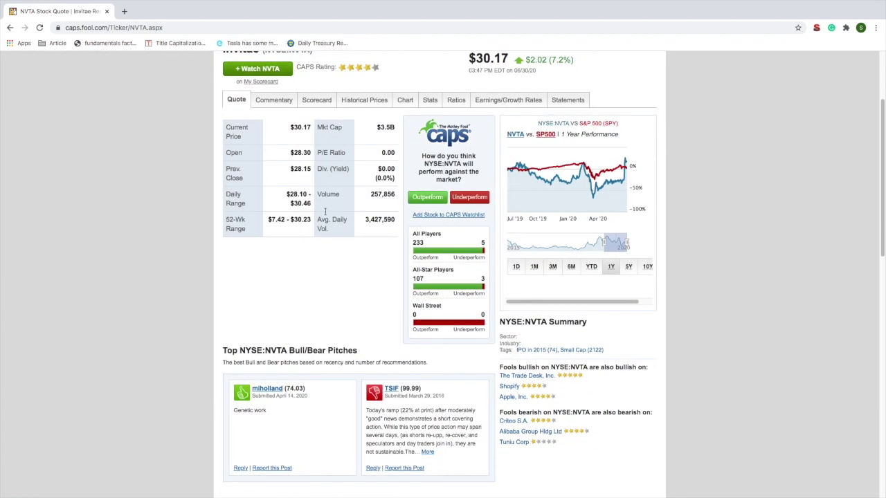
{"action": "left_click", "coordinate": [274, 102]}
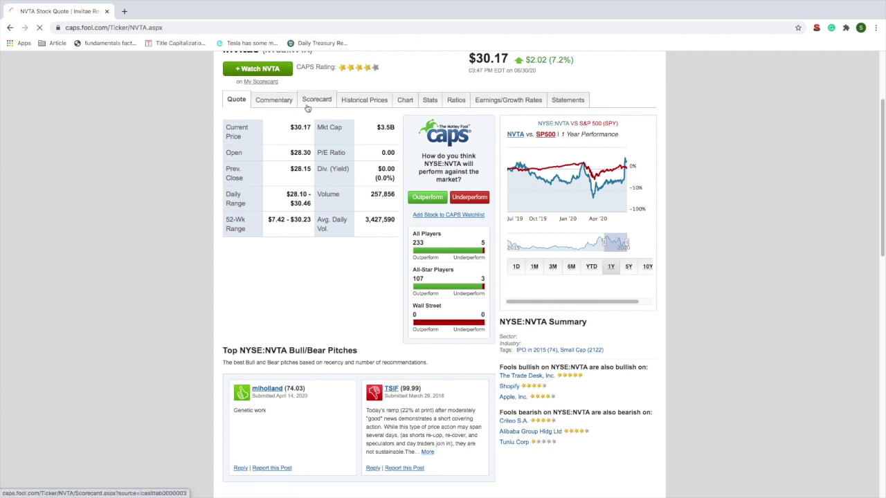
{"action": "scroll", "coordinate": [224, 251], "scroll_direction": "down", "scroll_amount": 2}
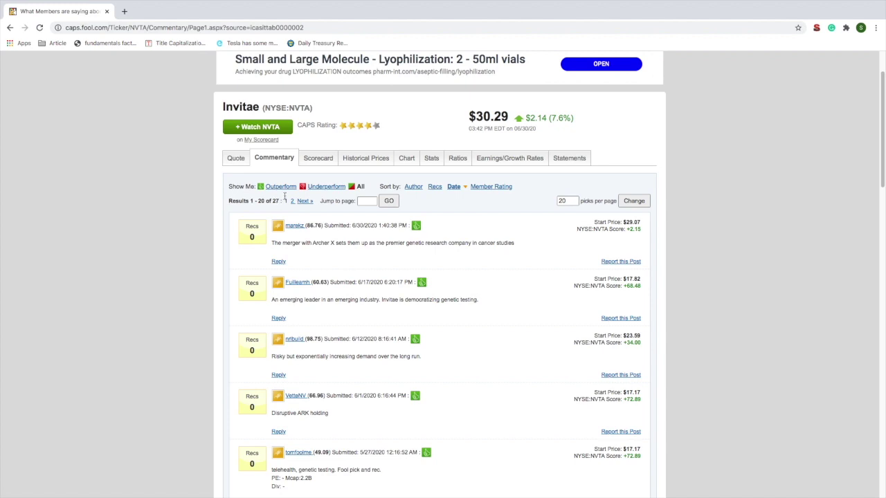
{"action": "left_click", "coordinate": [325, 159]}
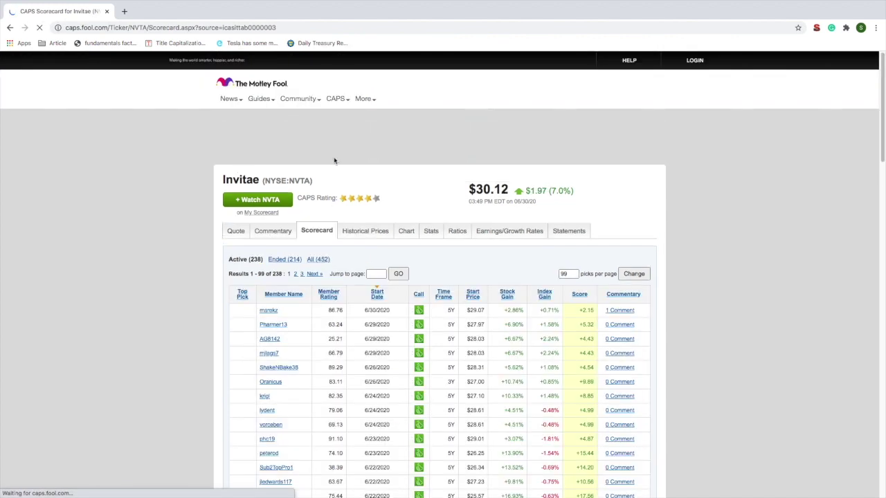
{"action": "scroll", "coordinate": [405, 249], "scroll_direction": "down", "scroll_amount": 1}
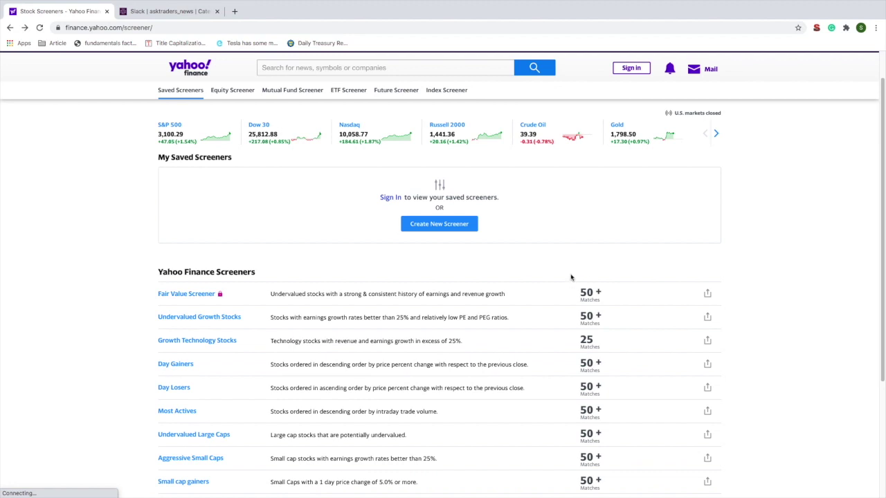
Create a new Yahoo Finance screener and select Large Cap under Market Cap (Intraday).
{"action": "left_click", "coordinate": [452, 223]}
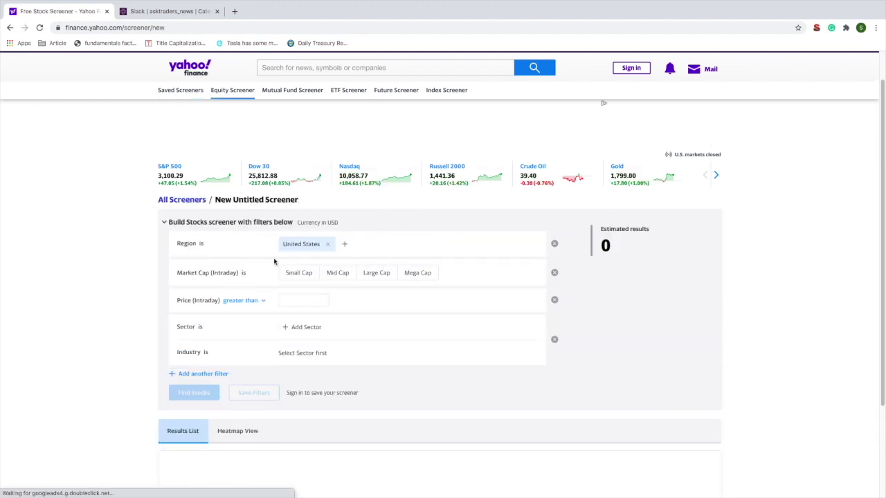
{"action": "left_click", "coordinate": [376, 274]}
Add Mega Cap, remove the Price (Intraday) filter and restrict the sector to Technology.
{"action": "left_click", "coordinate": [418, 273]}
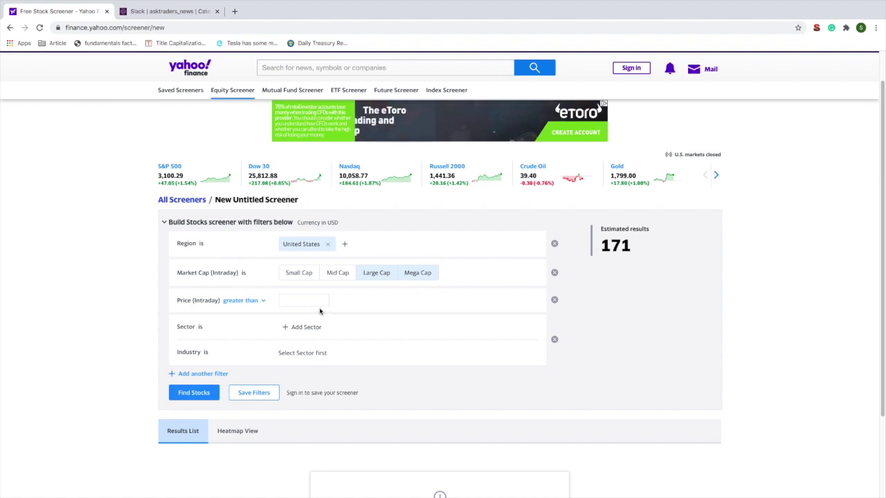
{"action": "left_click", "coordinate": [553, 301]}
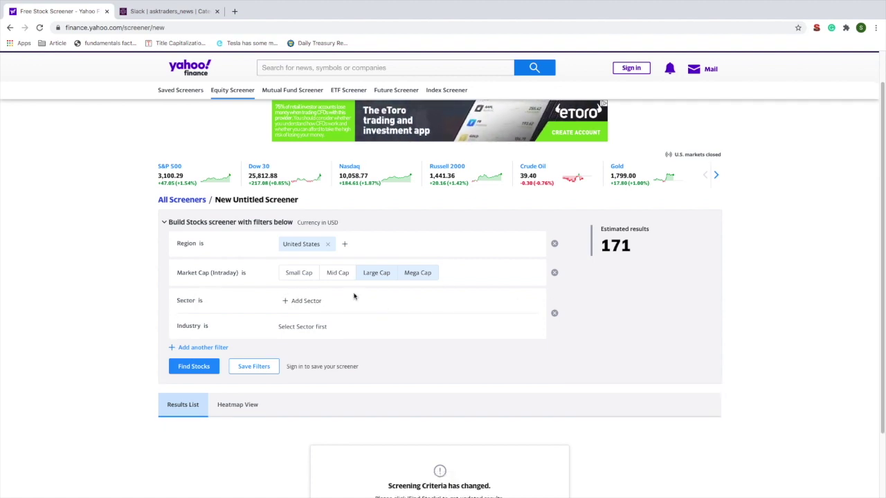
{"action": "left_click", "coordinate": [304, 302]}
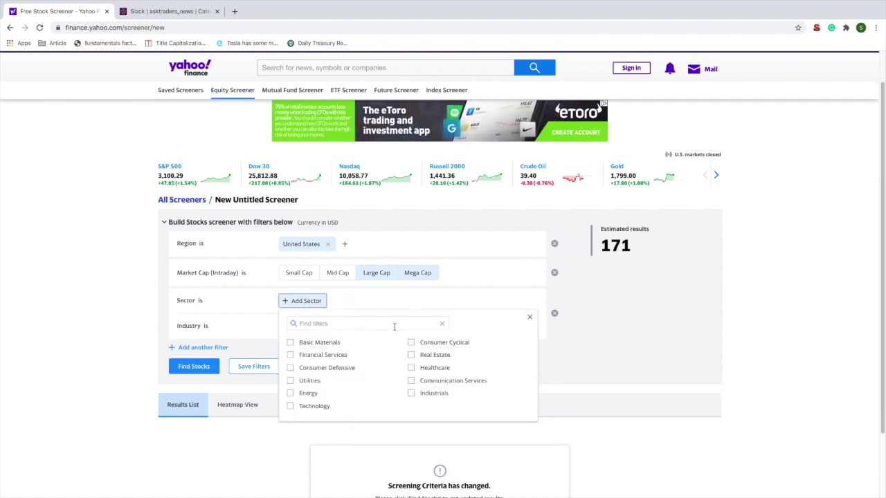
{"action": "left_click", "coordinate": [327, 409]}
{"action": "left_click", "coordinate": [643, 322]}
Leave the industry unset and run Find Stocks to list the matching stocks.
{"action": "left_click", "coordinate": [309, 327]}
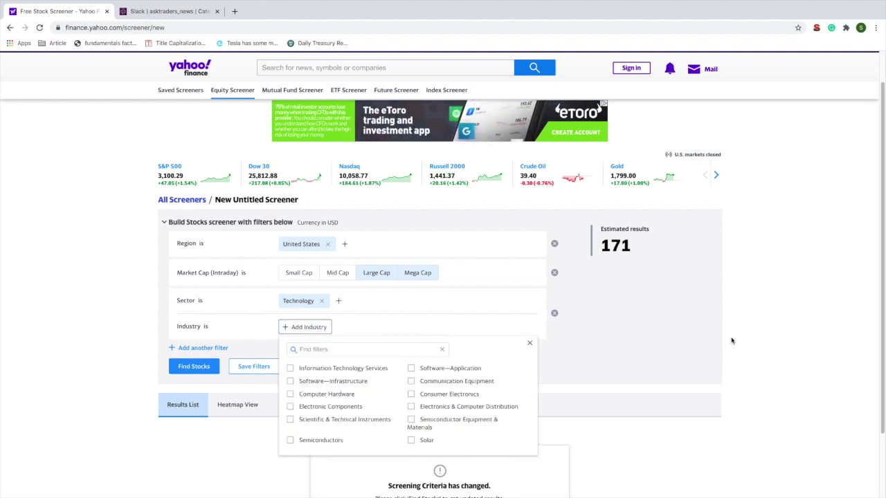
{"action": "left_click", "coordinate": [642, 334]}
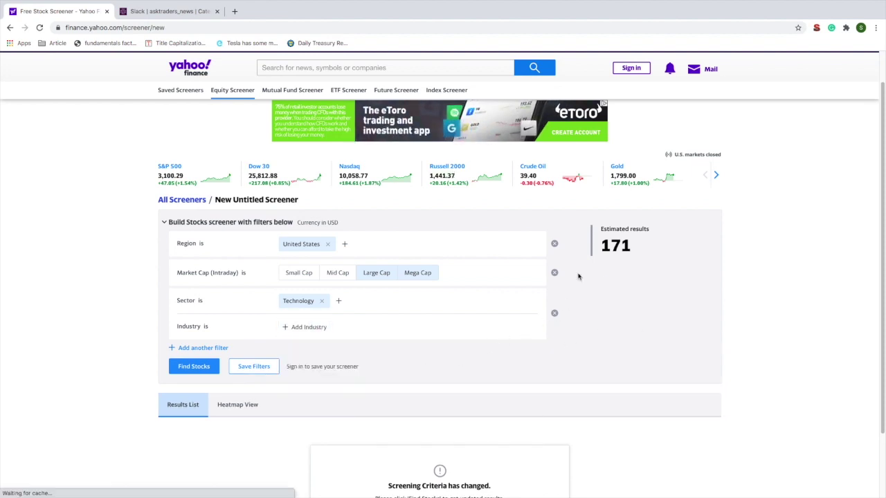
{"action": "left_click", "coordinate": [191, 368]}
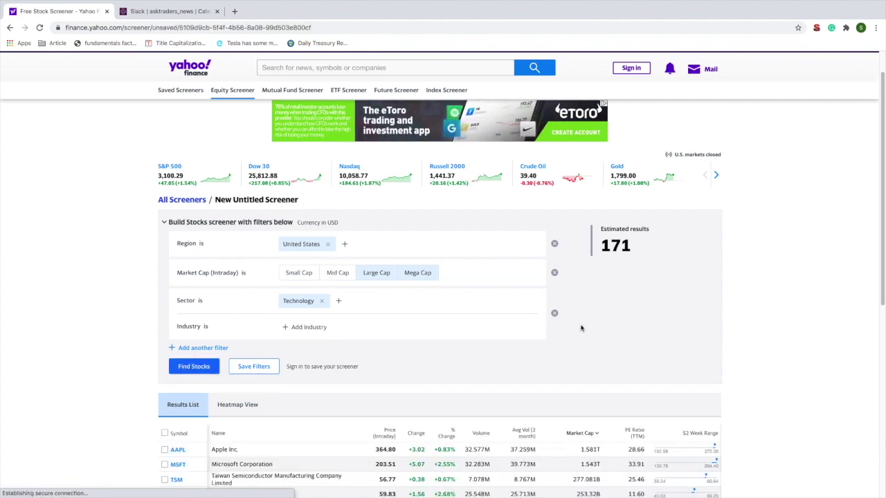
Scroll through the 171 screener results and open VMware's (VMW) quote at 154.86.
{"action": "scroll", "coordinate": [417, 356], "scroll_direction": "down", "scroll_amount": 10}
{"action": "scroll", "coordinate": [415, 353], "scroll_direction": "up", "scroll_amount": 6}
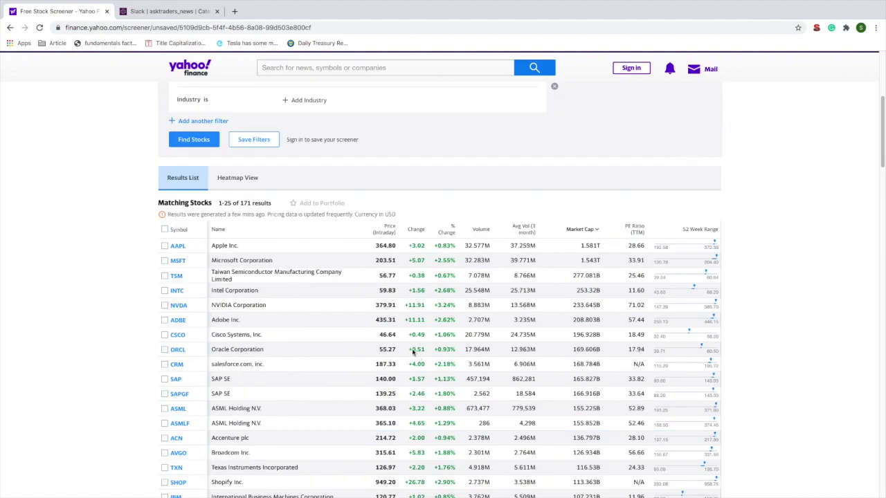
{"action": "scroll", "coordinate": [408, 263], "scroll_direction": "down", "scroll_amount": 1}
{"action": "scroll", "coordinate": [407, 241], "scroll_direction": "down", "scroll_amount": 5}
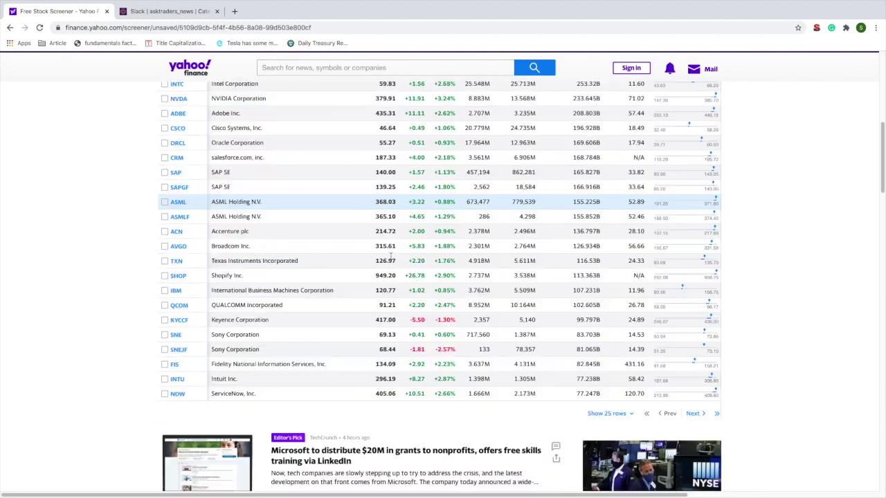
{"action": "scroll", "coordinate": [391, 257], "scroll_direction": "down", "scroll_amount": 2}
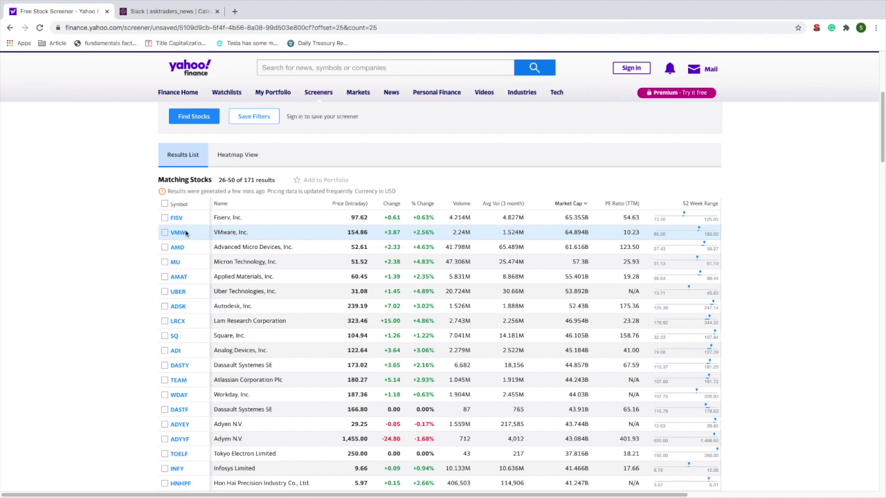
{"action": "left_click", "coordinate": [184, 236]}
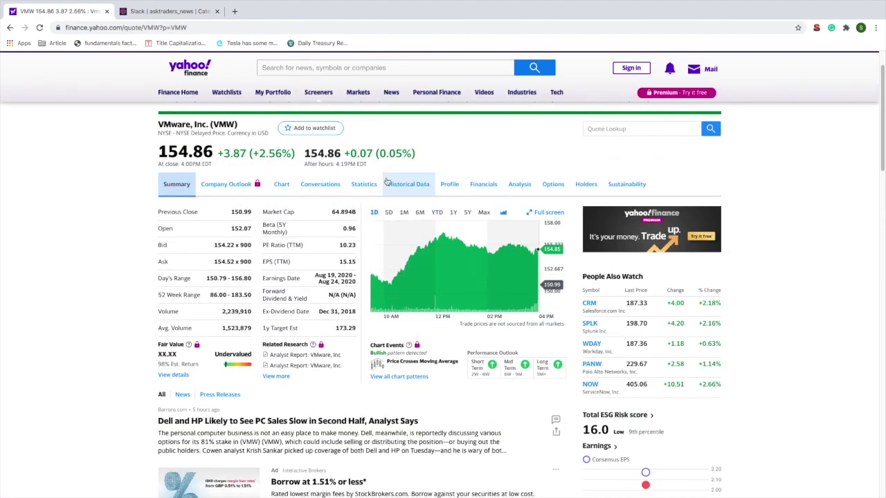
Step through VMware's Historical Data and Financials, ending on Analysis with 23-analyst earnings estimates.
{"action": "left_click", "coordinate": [394, 191]}
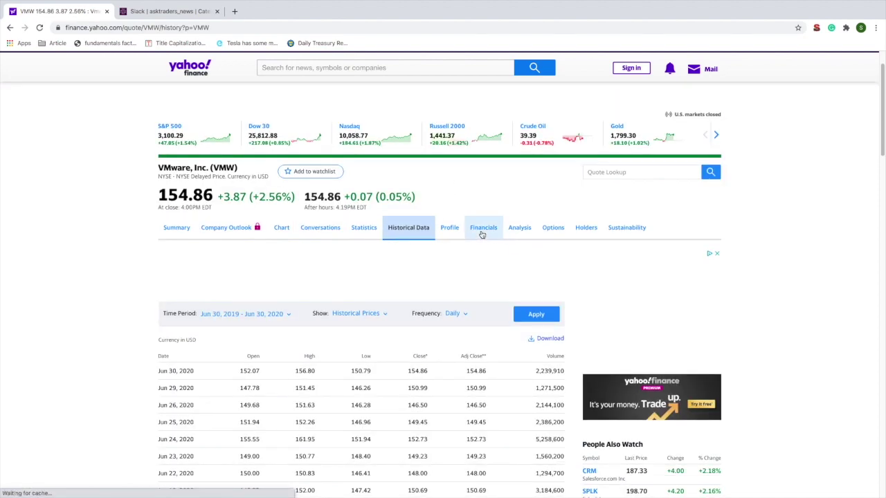
{"action": "left_click", "coordinate": [483, 228]}
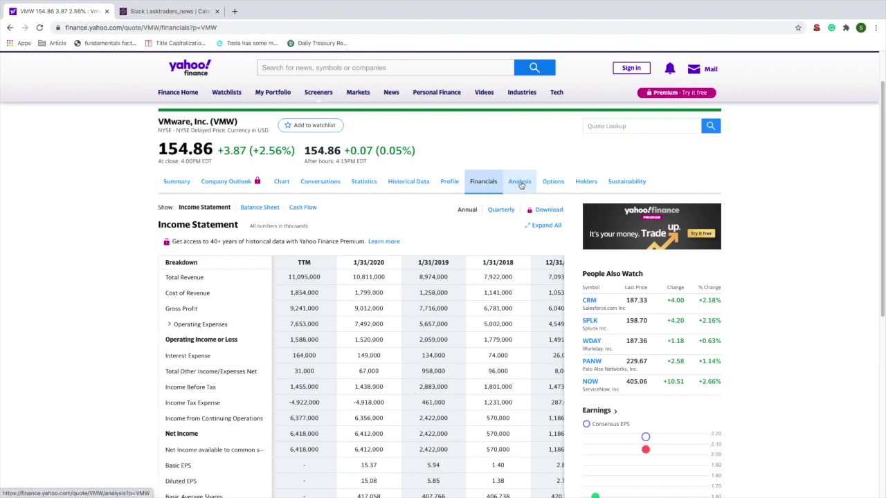
{"action": "left_click", "coordinate": [520, 182]}
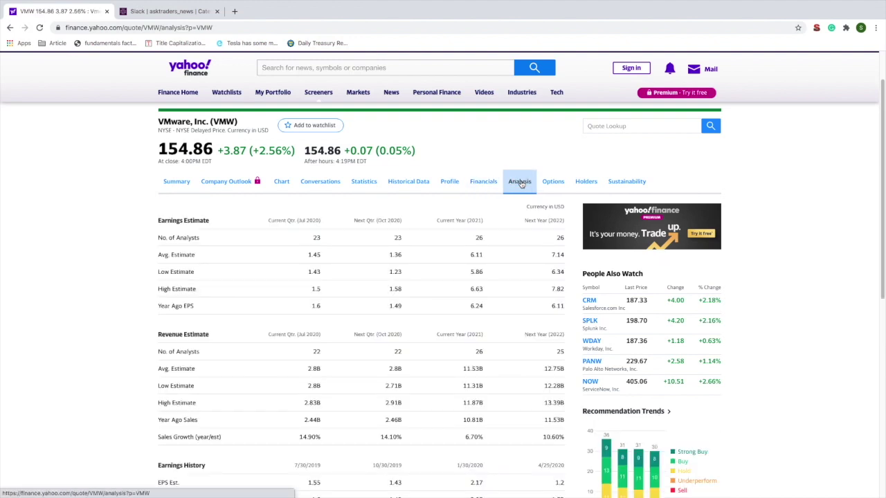